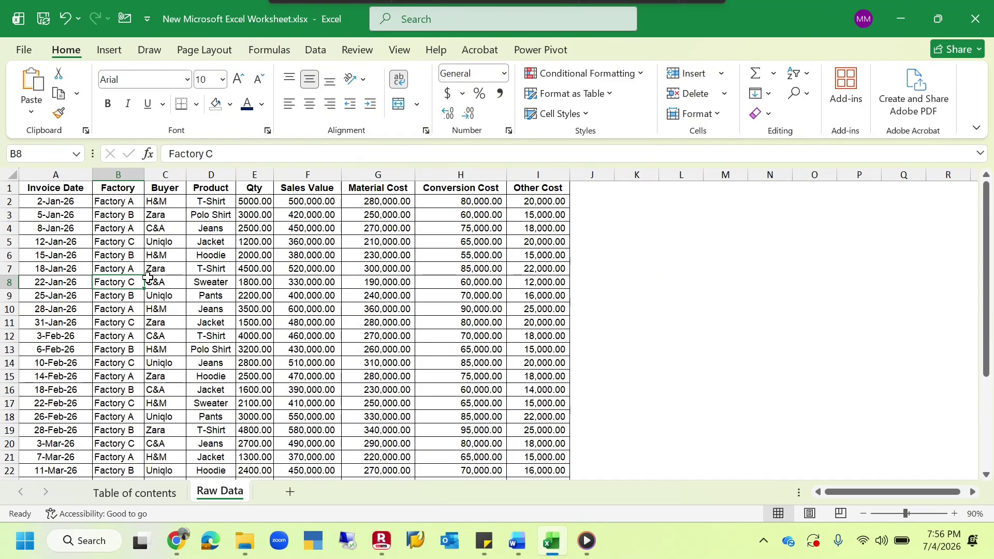
Look over the report topics on the Table of contents sheet and return to the Raw Data sheet.
left_click(130, 495)
left_click(244, 380)
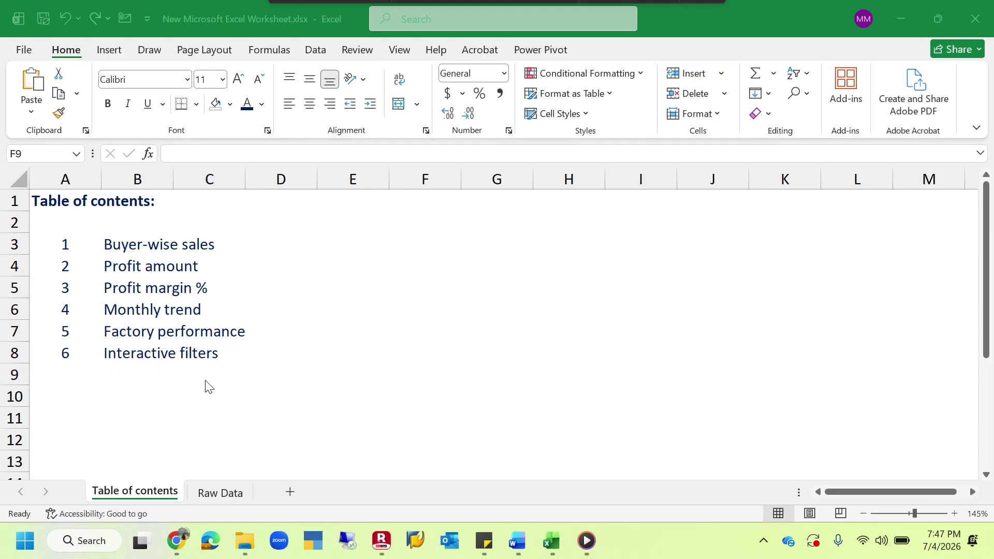
left_click(208, 492)
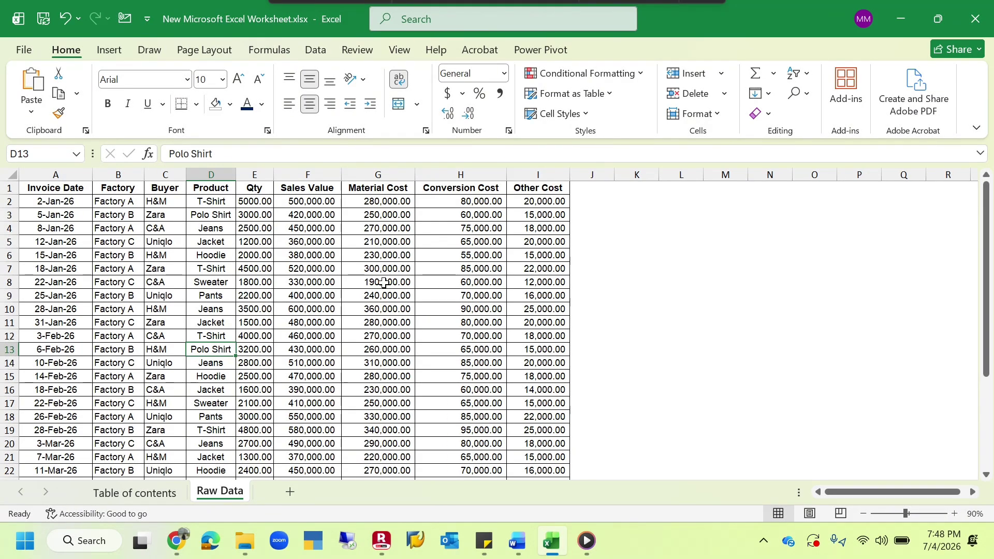
Convert the raw data range A1:I31 into a table with headers.
left_click(368, 256)
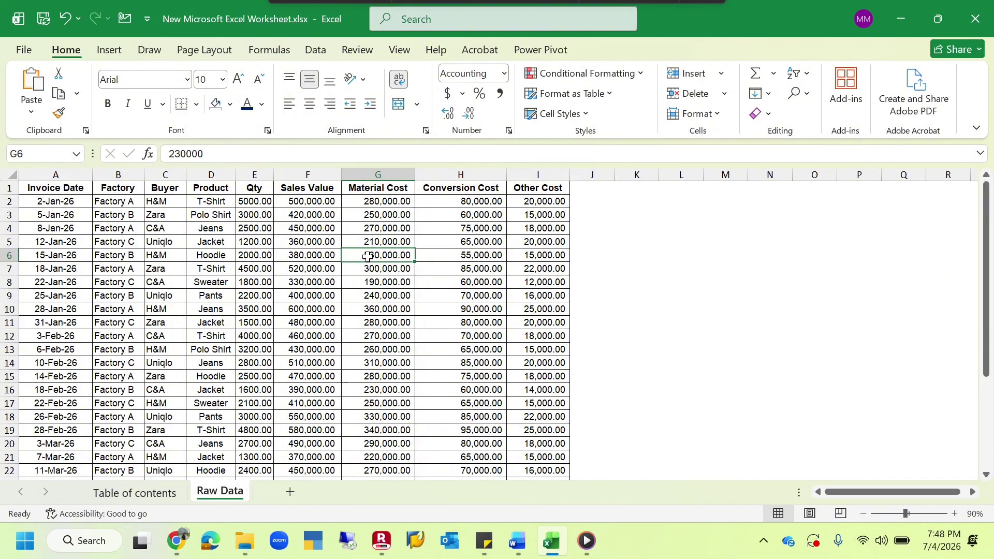
left_click(335, 295)
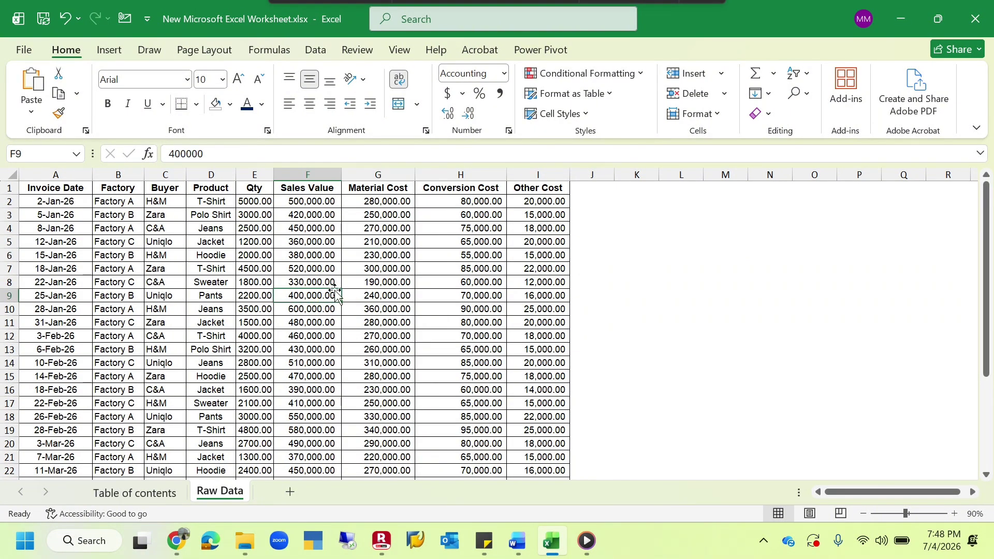
key("ctrl+t")
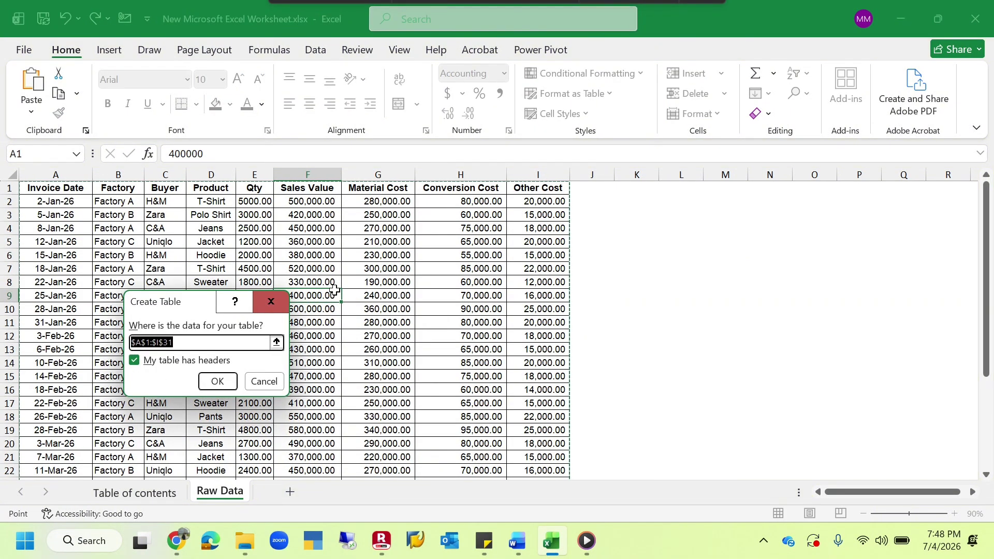
key("Return")
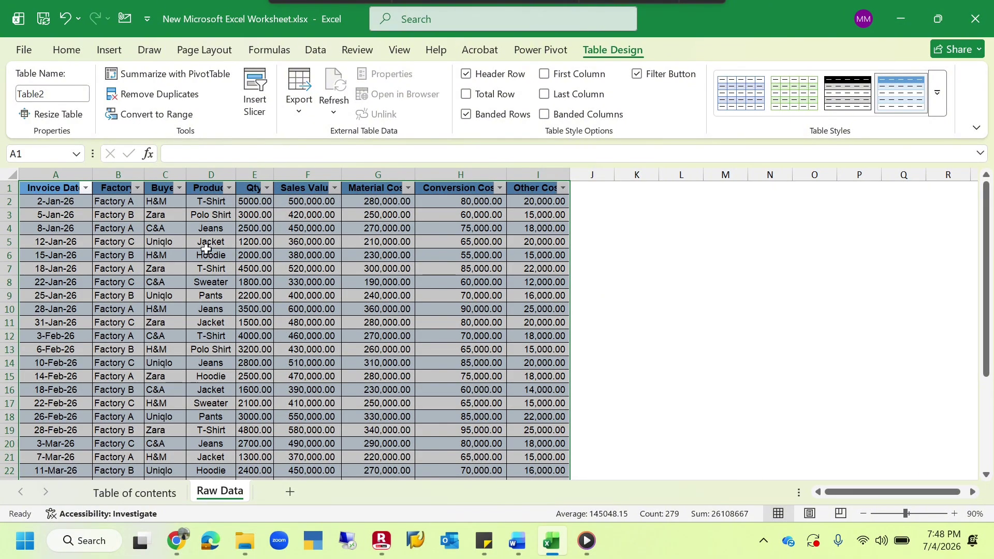
Create a PivotTable from the raw data table on a new worksheet.
left_click(99, 50)
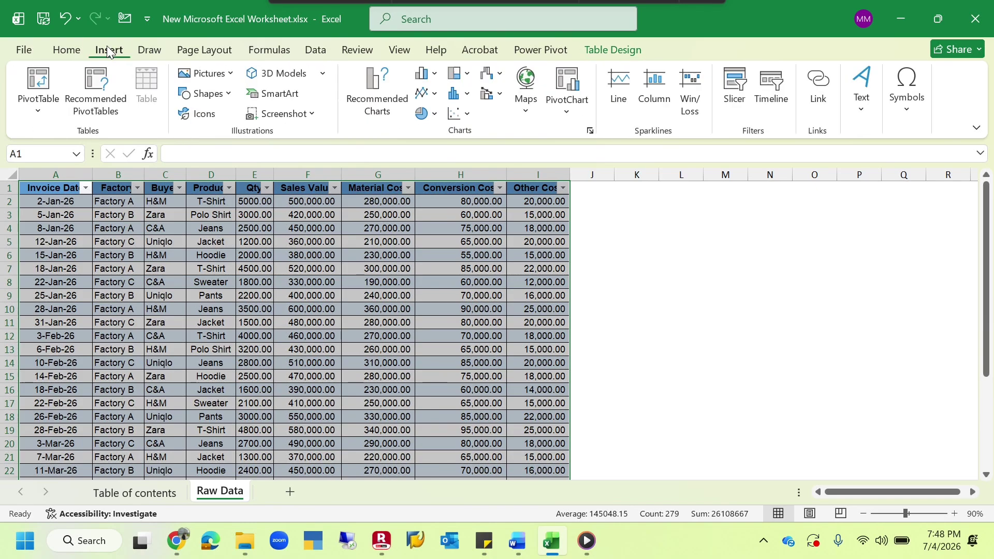
left_click(48, 107)
left_click(82, 135)
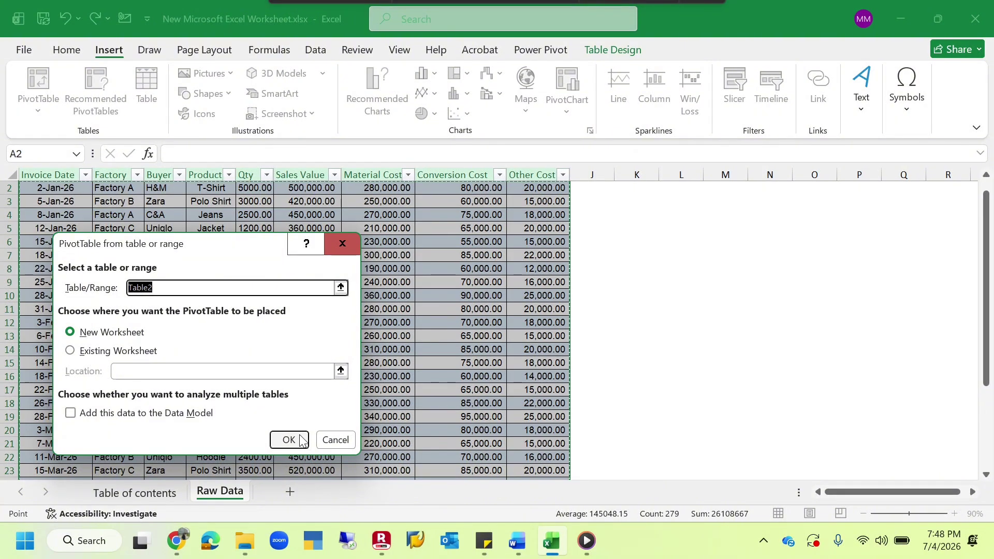
left_click(301, 440)
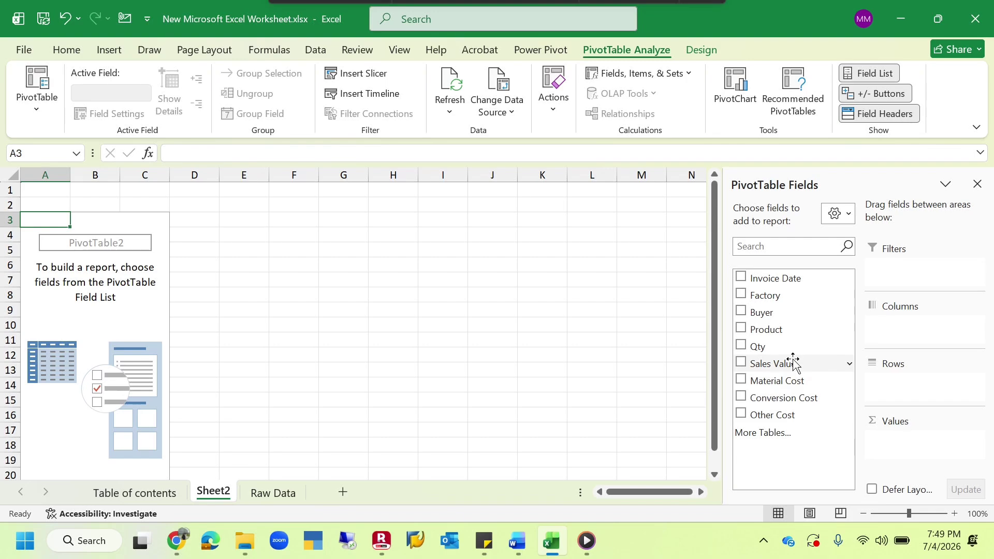
Add Buyer as rows and Sales Value, Material Cost, Conversion Cost and Other Cost as summed values in the PivotTable.
left_click(741, 312)
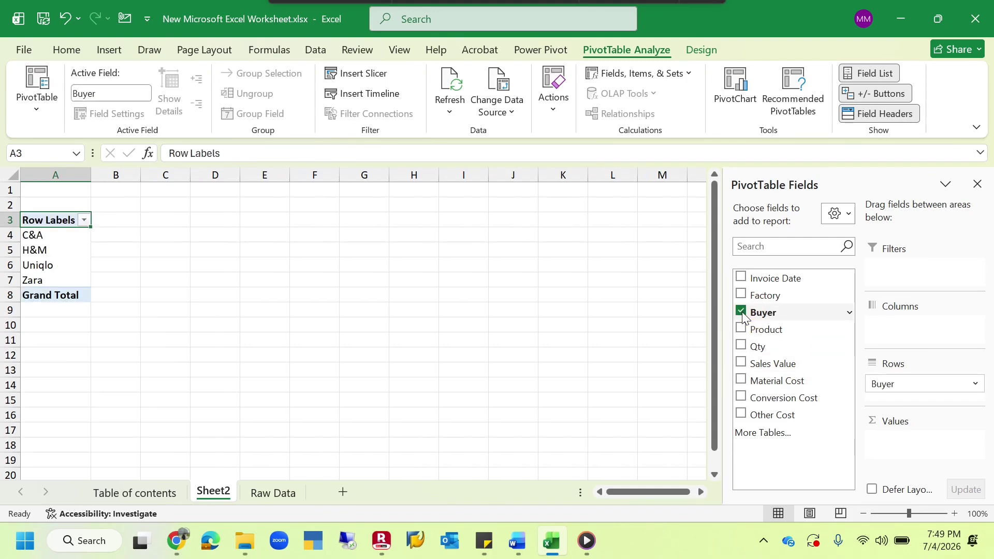
left_click(744, 364)
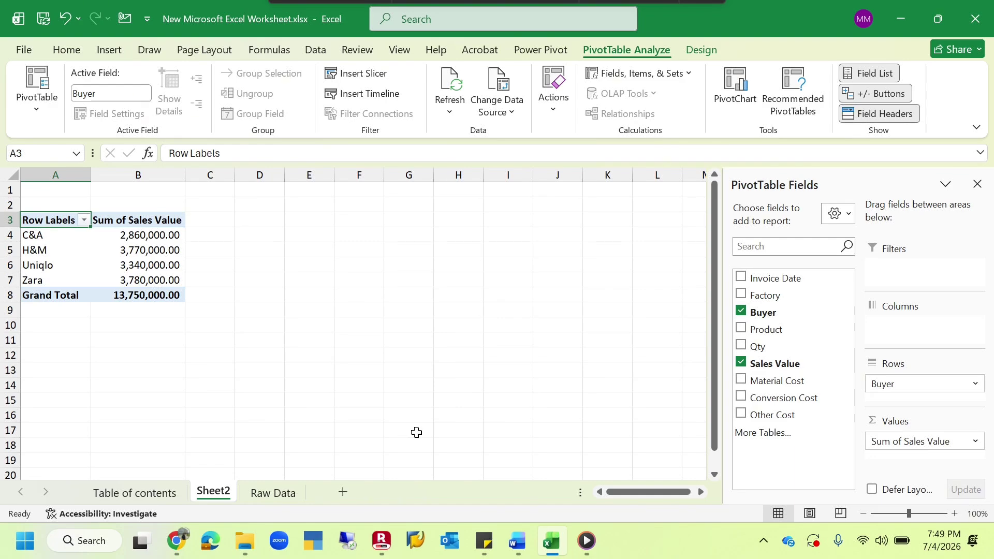
left_click(75, 255)
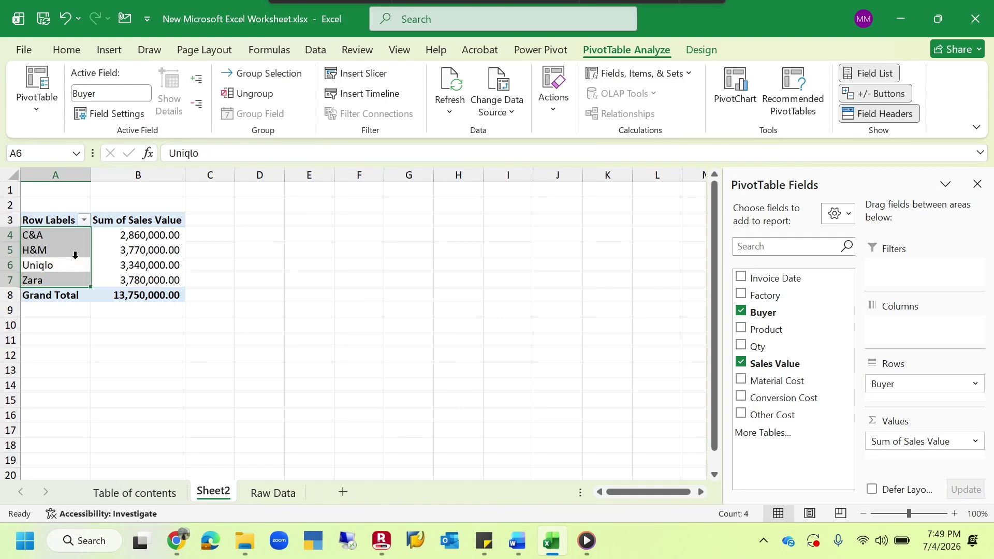
left_click(744, 381)
left_click(744, 398)
left_click(743, 415)
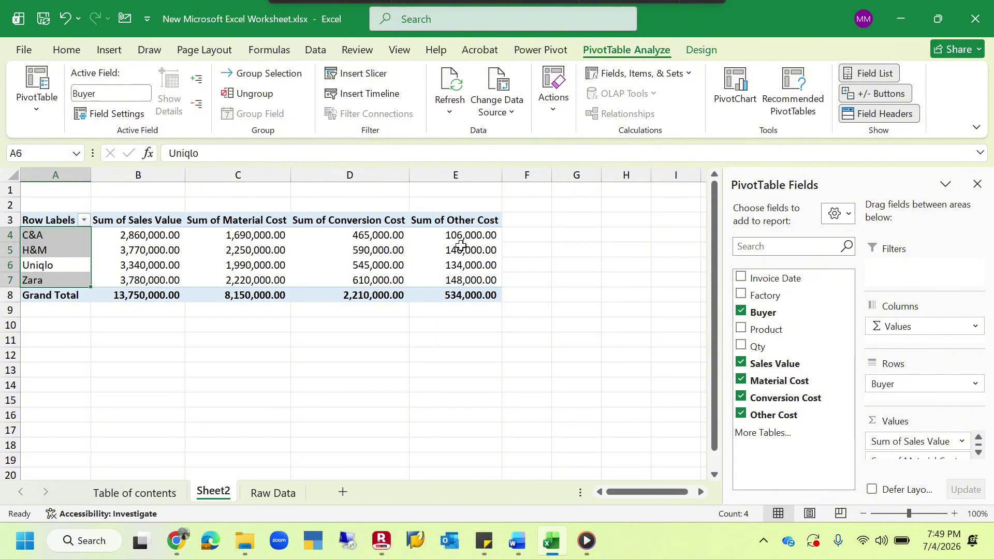
Start a PivotTable calculated field named Profit and clear its default formula.
left_click(625, 56)
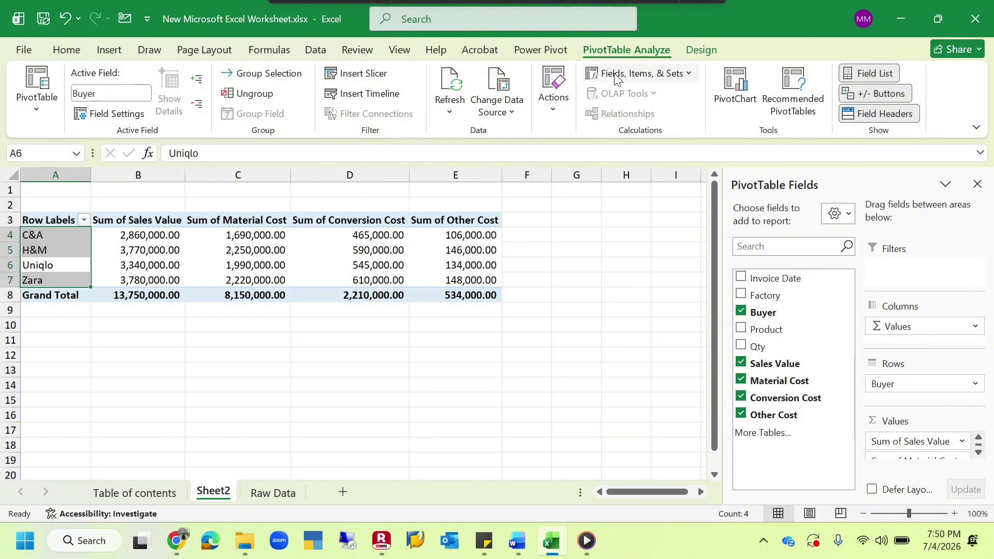
left_click(615, 75)
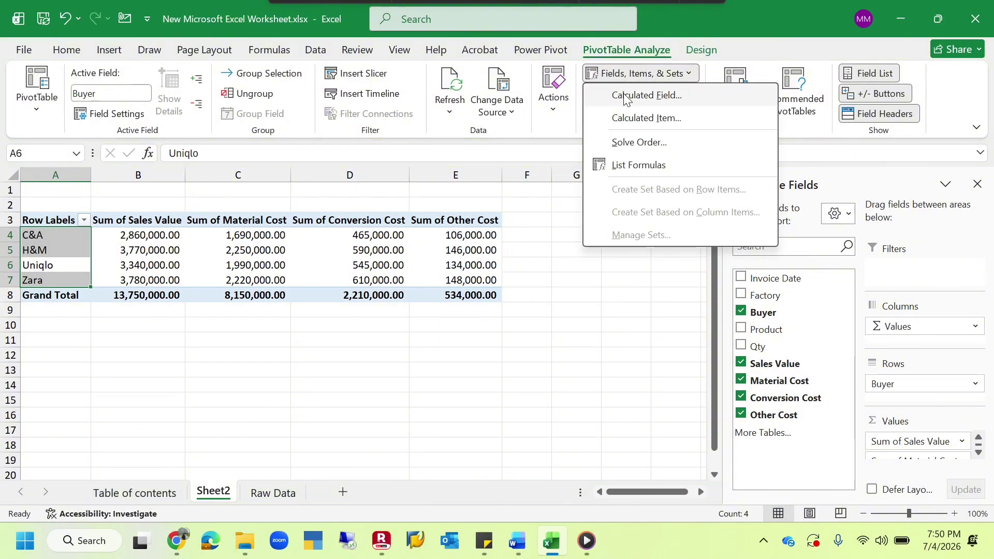
left_click(626, 96)
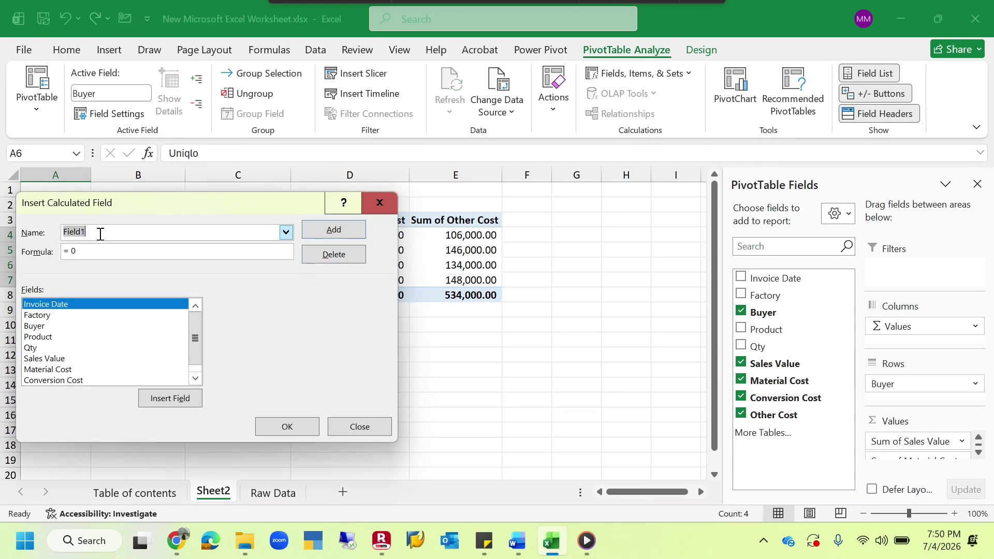
type("Profit")
left_click(92, 257)
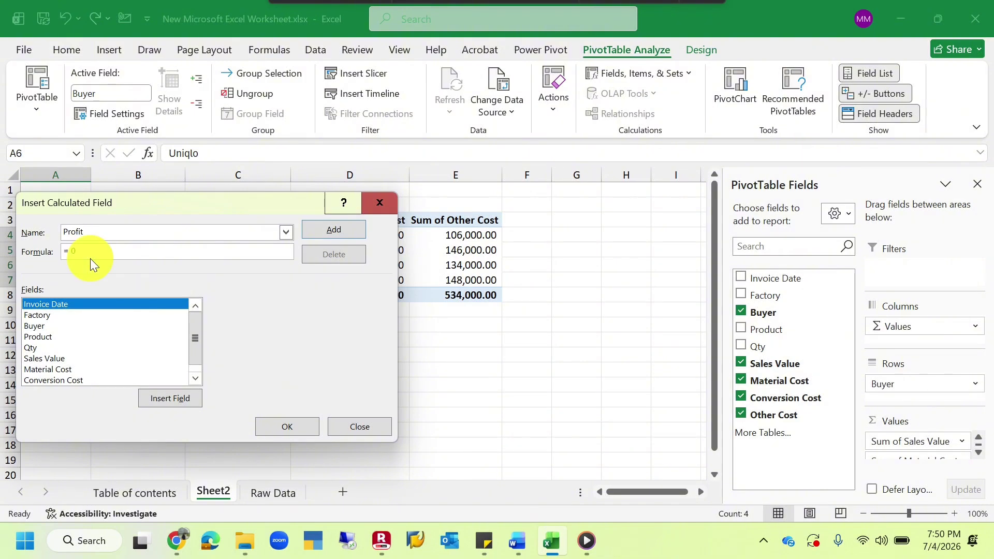
key("BackSpace")
key("BackSpace")
key("BackSpace")
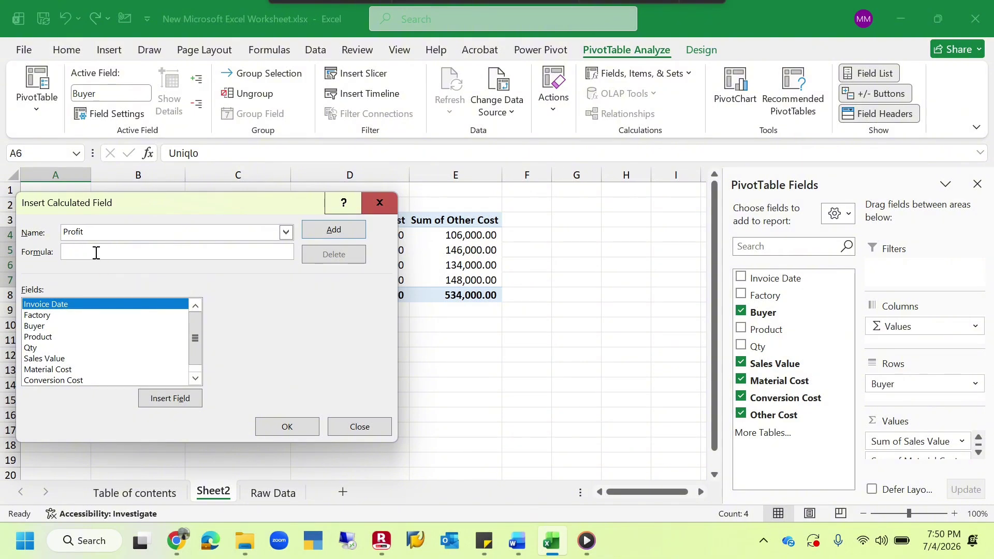
Define Profit as 'Sales Value' - 'Material Cost' - 'Conversion Cost' - 'Other Cost' and add the field to the PivotTable.
type("=")
double_click(48, 360)
type("-")
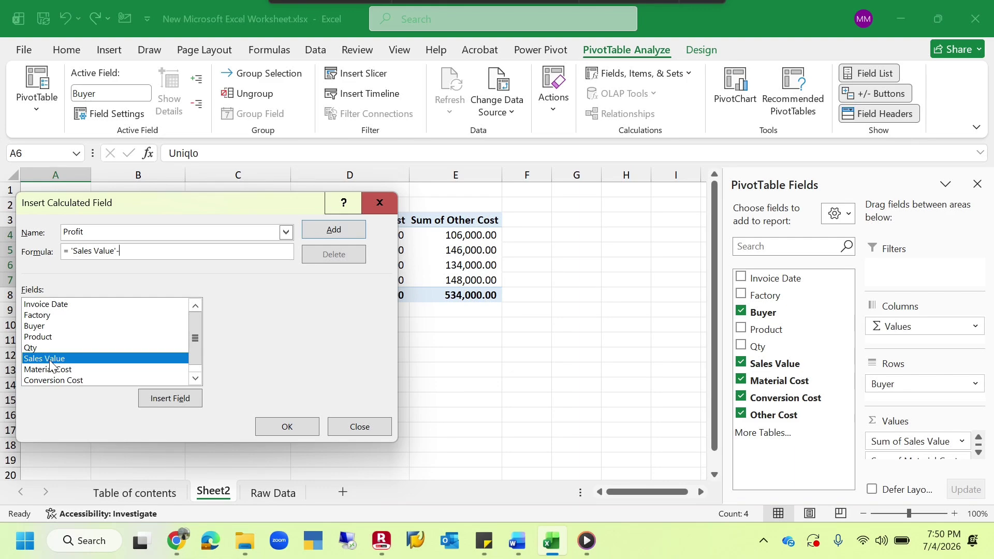
left_click(197, 378)
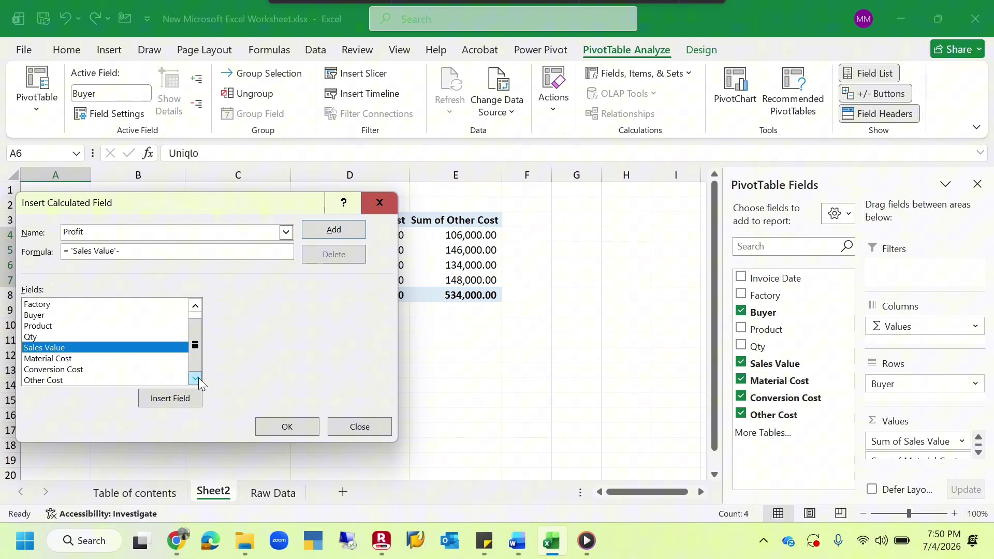
double_click(63, 359)
type("-")
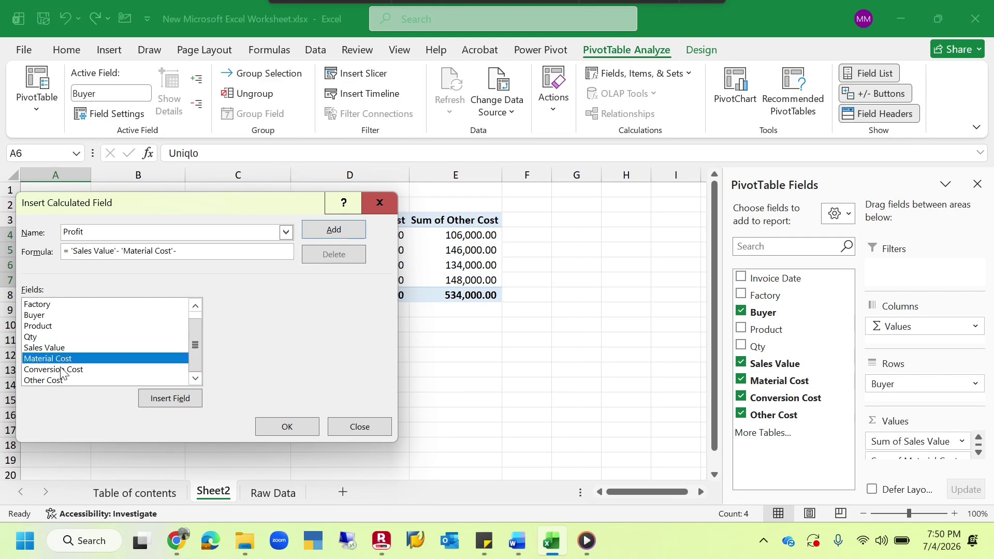
double_click(60, 369)
type("-")
double_click(43, 381)
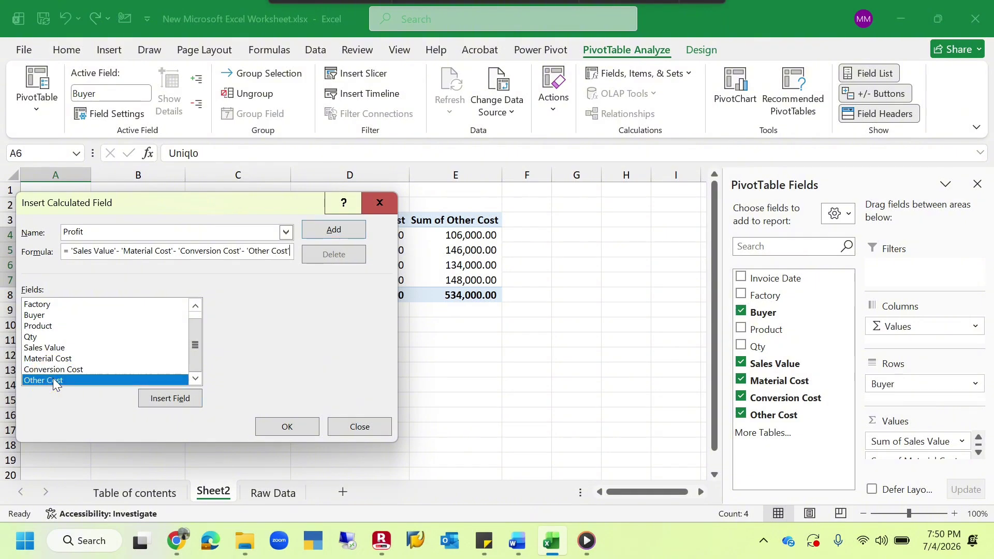
left_click(275, 429)
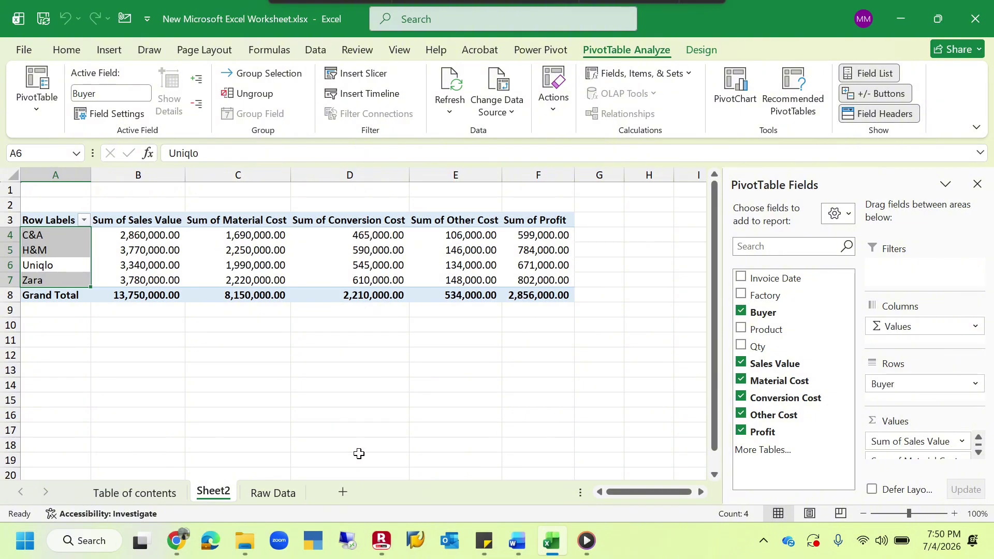
Start another PivotTable calculated field named Margin and remove the default zero from its formula.
left_click(491, 249)
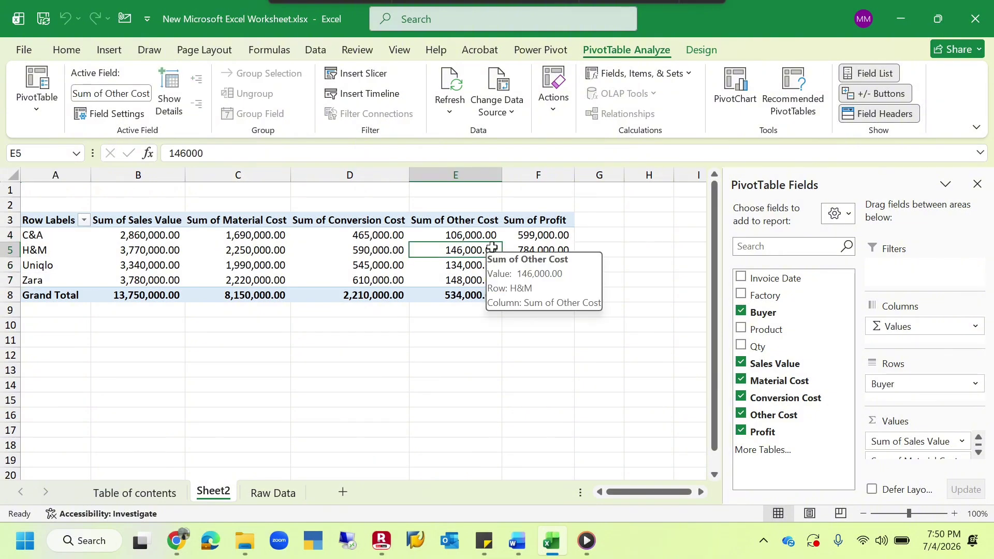
left_click(545, 251)
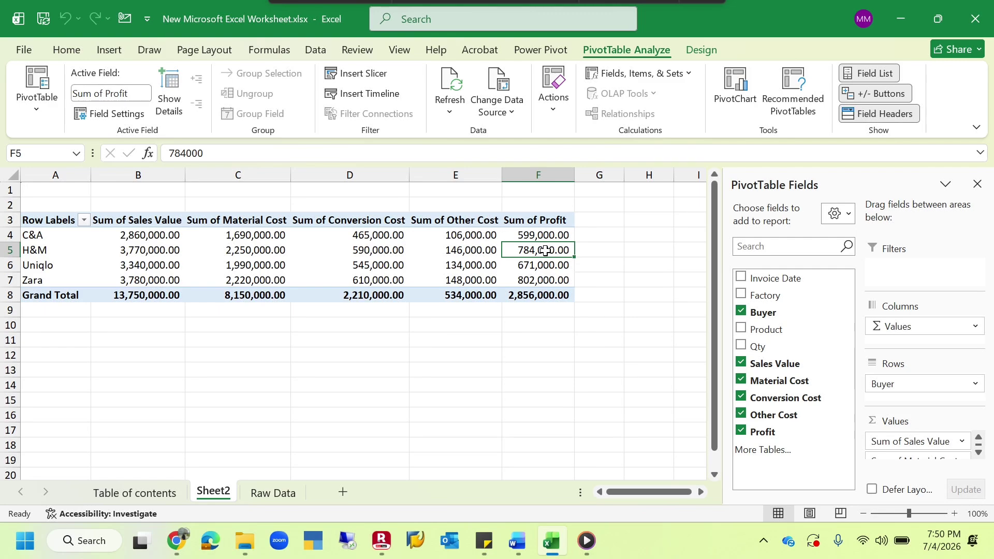
left_click(632, 74)
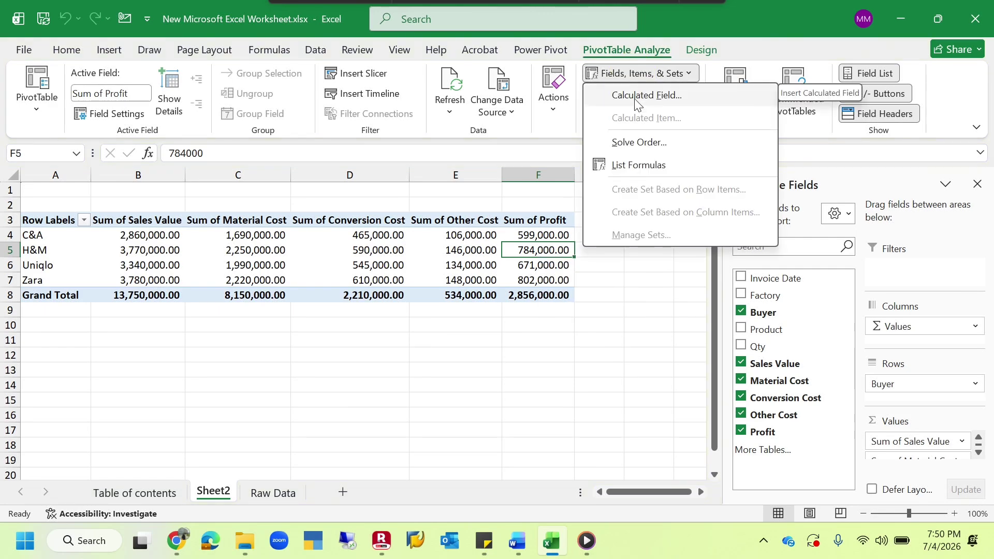
left_click(638, 99)
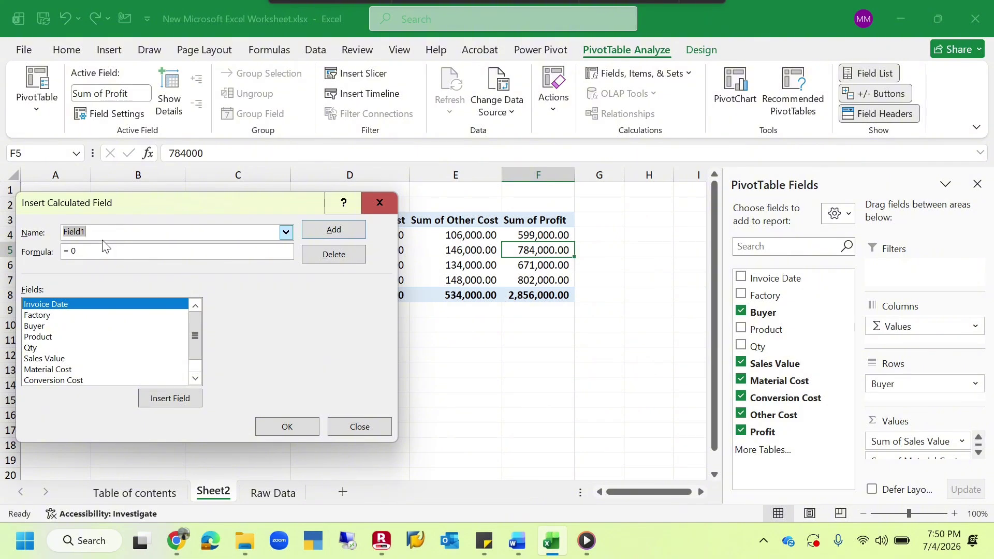
type("Margin")
left_click(94, 251)
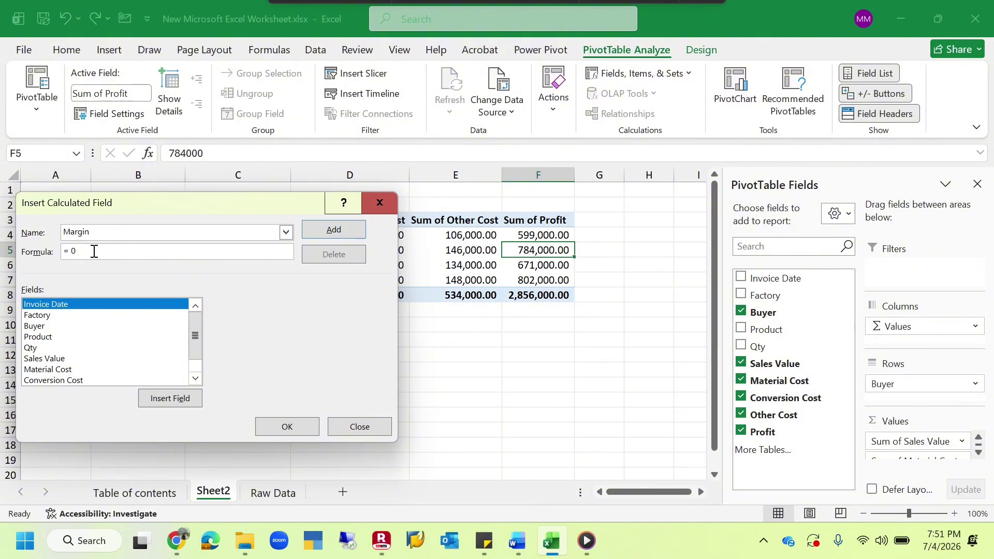
key("BackSpace")
key("BackSpace")
Define Margin as Profit / 'Sales Value' and add the field to the PivotTable.
scroll(194, 354, "down", 1)
scroll(194, 355, "down", 1)
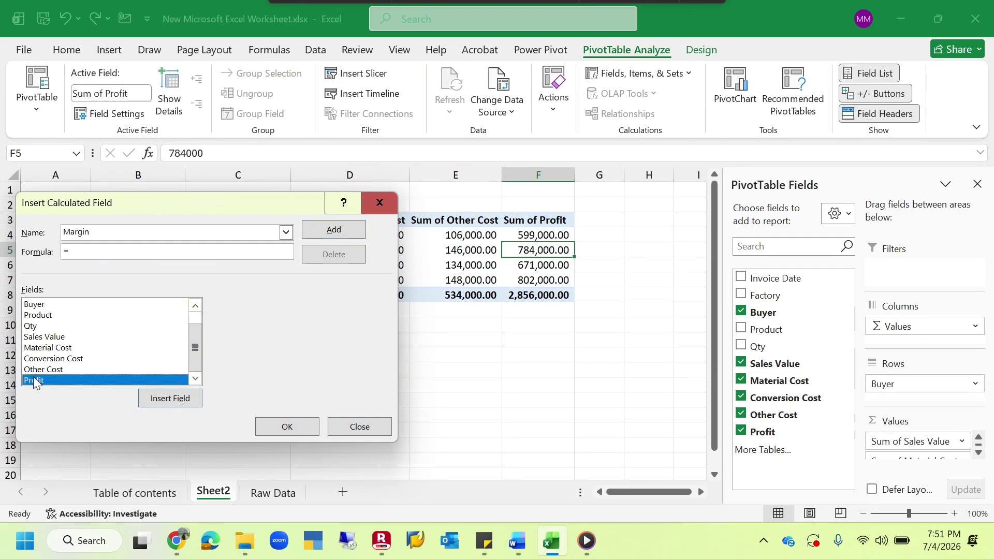
left_click(44, 337)
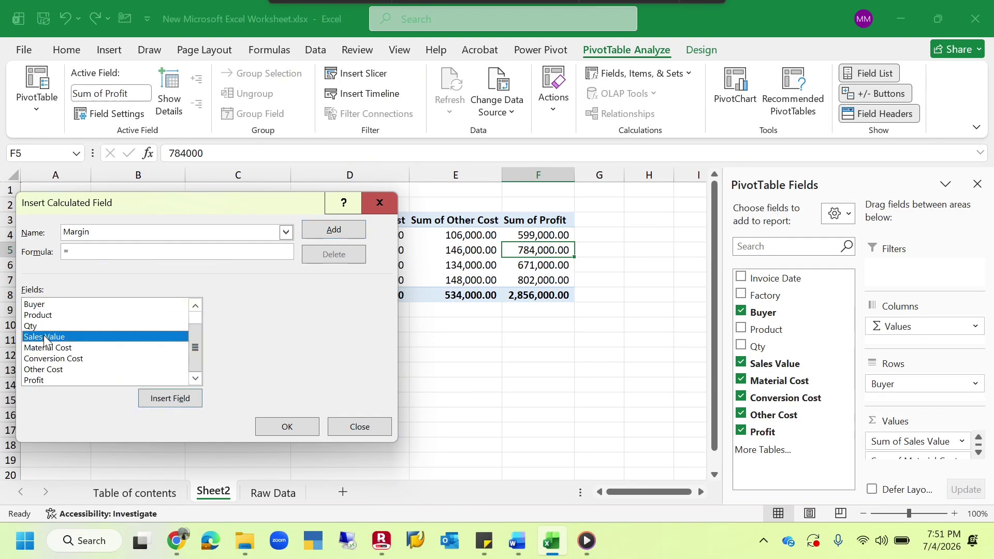
double_click(32, 381)
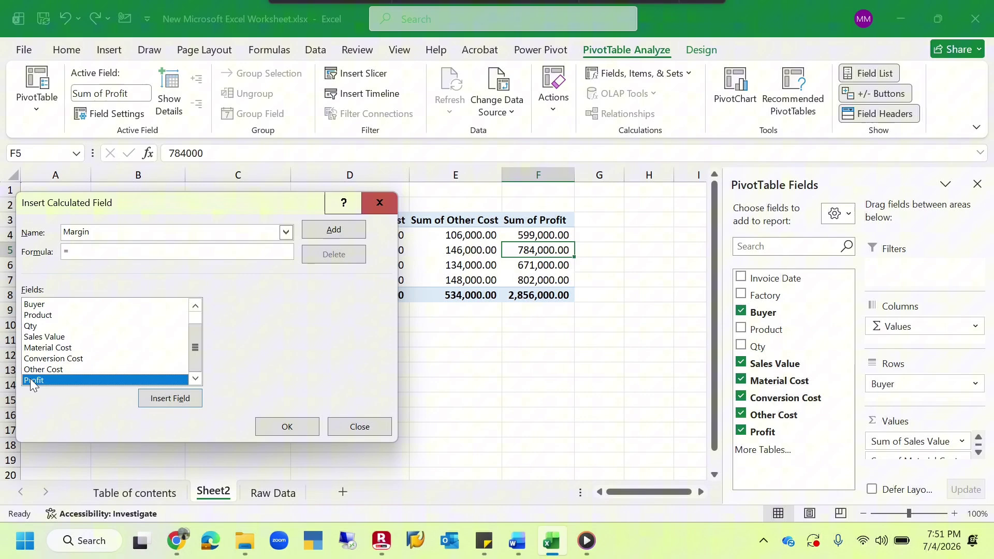
double_click(44, 338)
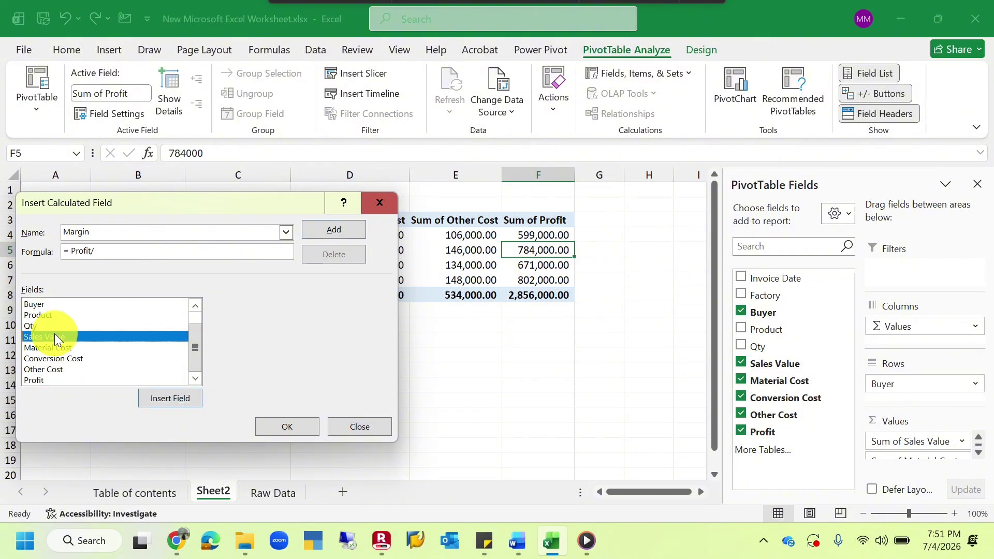
left_click(299, 431)
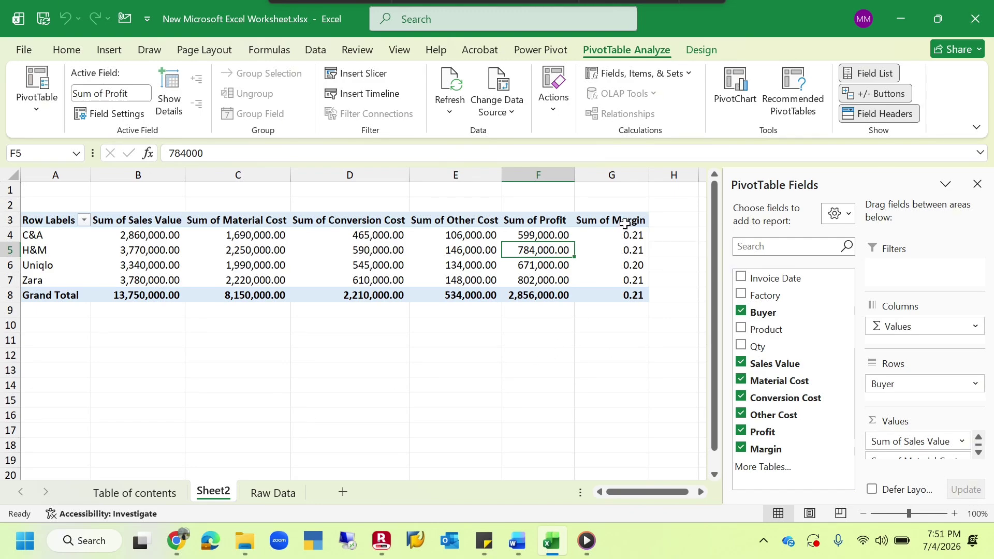
Format the Sum of Margin values, including the grand total, as percentages.
left_click_drag(625, 236, 627, 296)
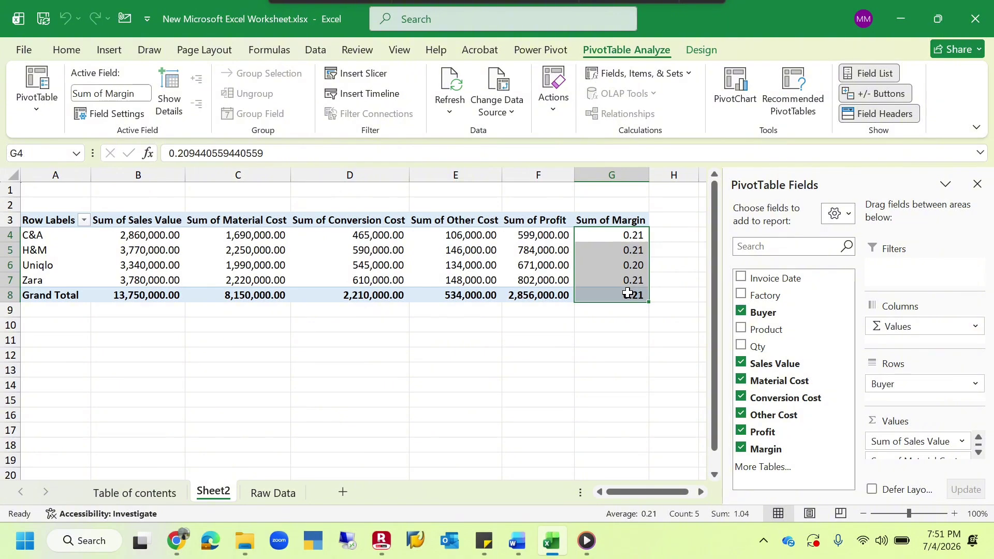
left_click(68, 50)
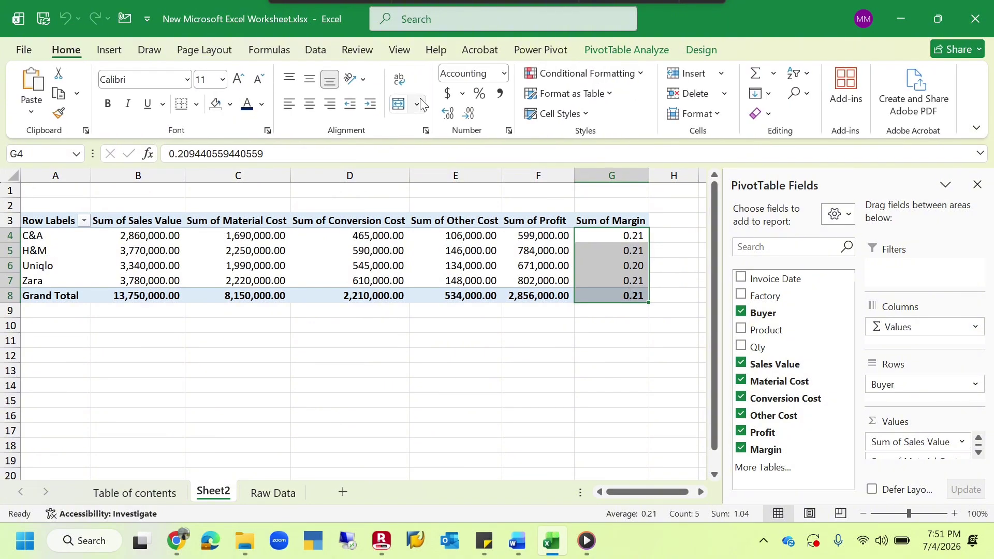
left_click(480, 96)
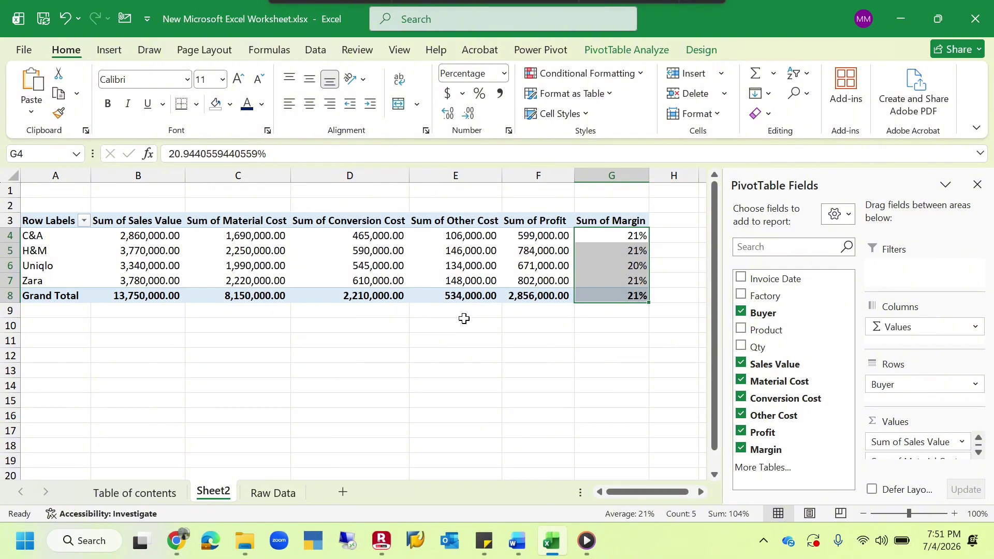
Examine the C&A row and the margin percentages of H&M, Uniqlo and Zara in the PivotTable.
left_click(34, 236)
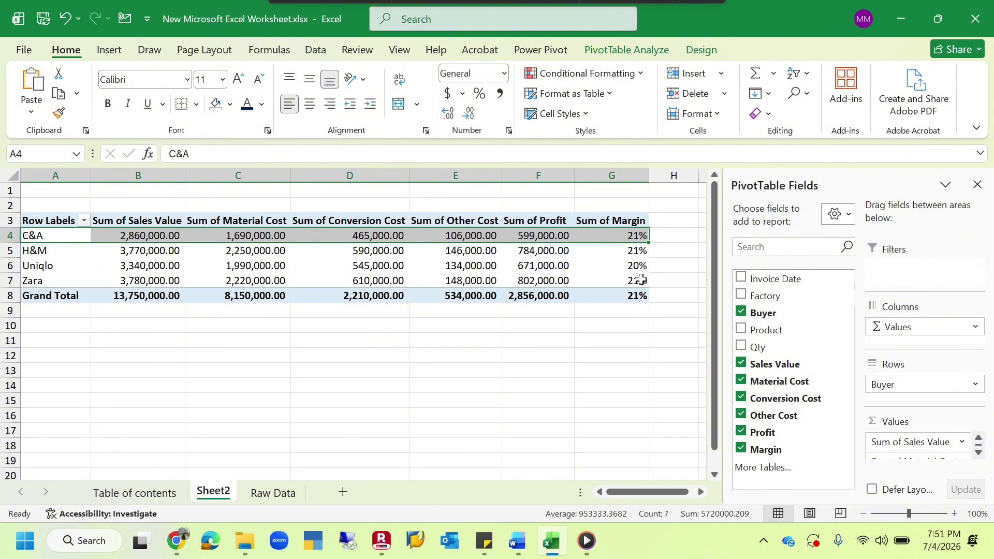
left_click(640, 253)
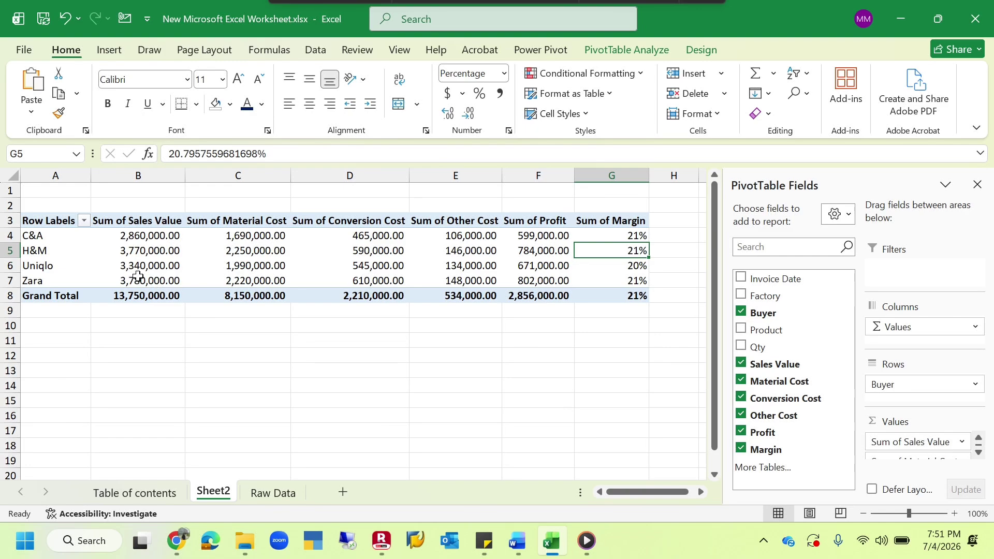
left_click(621, 270)
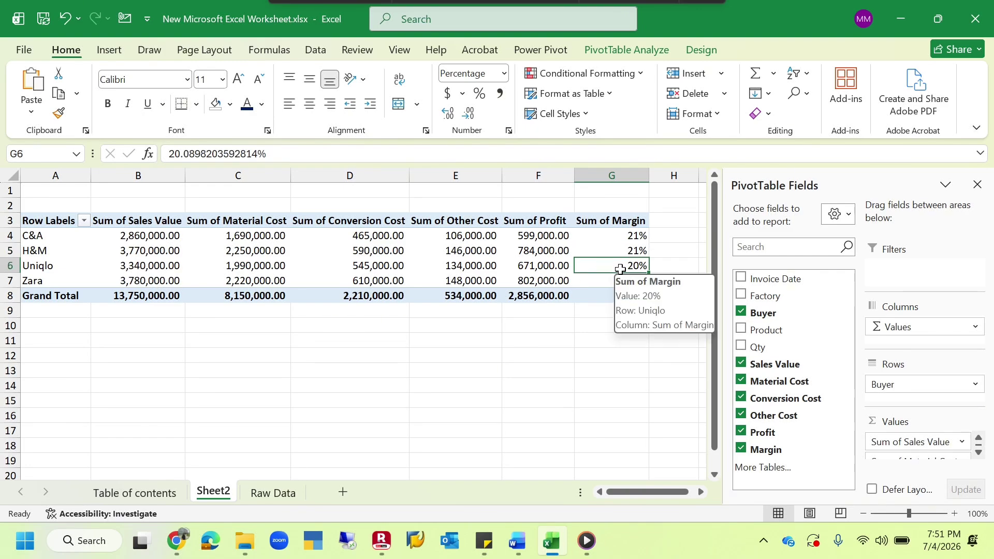
key("Down")
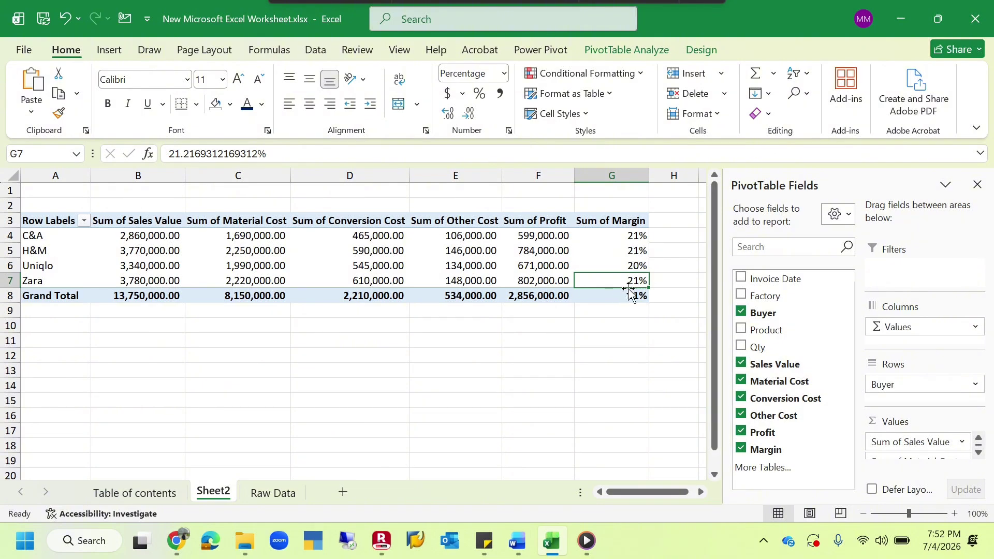
scroll(430, 417, "down", 1)
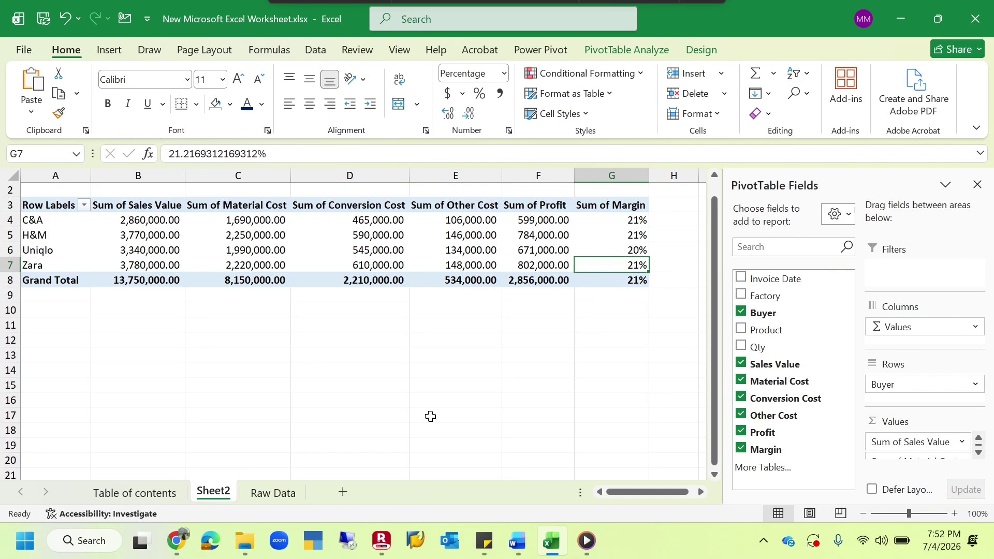
Add the Invoice Date field to the PivotTable to break each buyer's figures down by month.
left_click(481, 251)
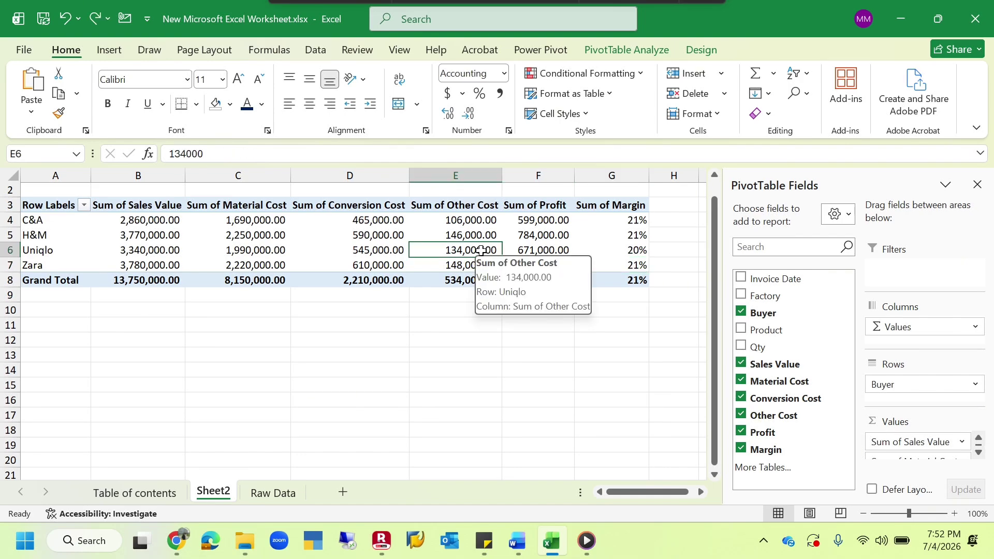
left_click(570, 220)
left_click(742, 279)
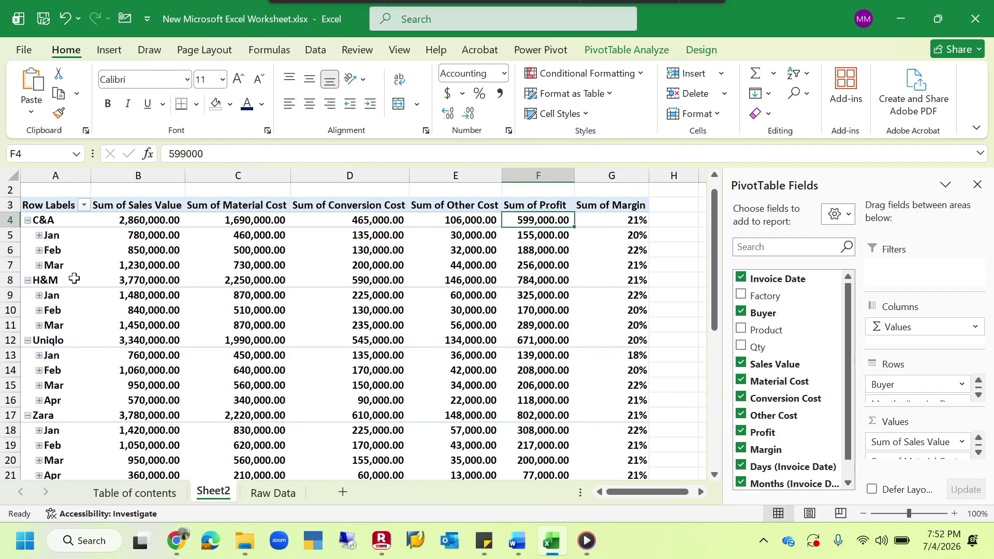
mouse_move(213, 311)
mouse_move(376, 413)
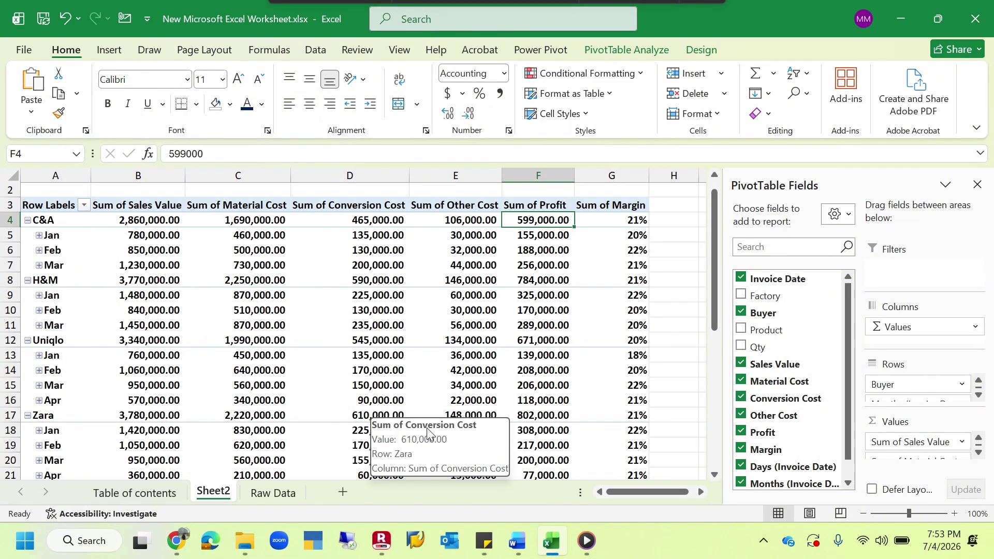
Insert a Factory slicer for the PivotTable and place it in the empty columns beside the report.
left_click(358, 312)
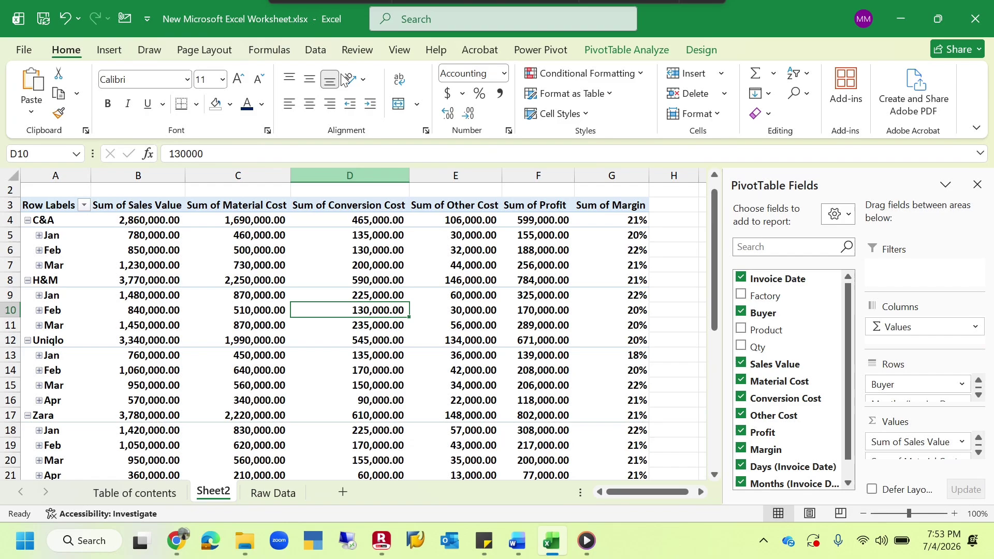
left_click(109, 51)
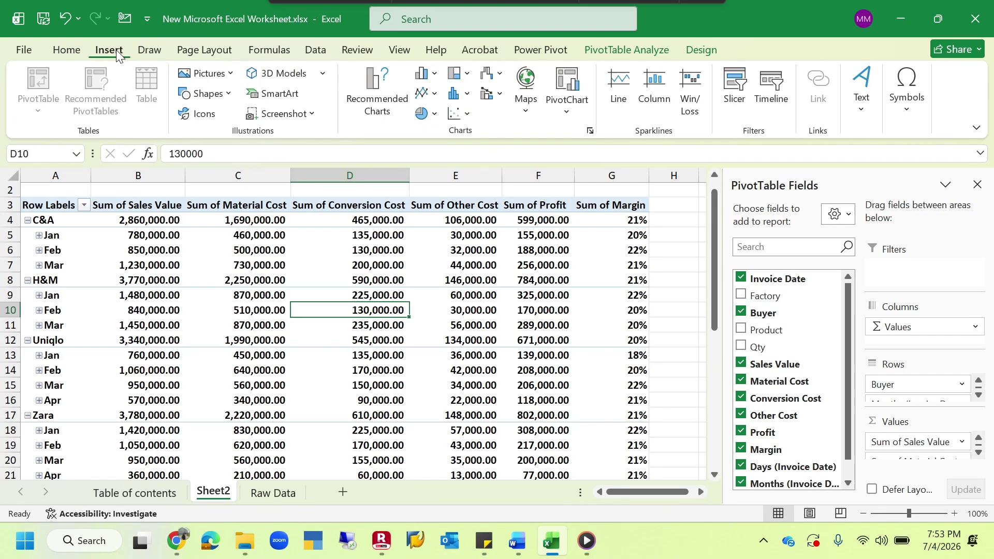
left_click(734, 98)
left_click(133, 234)
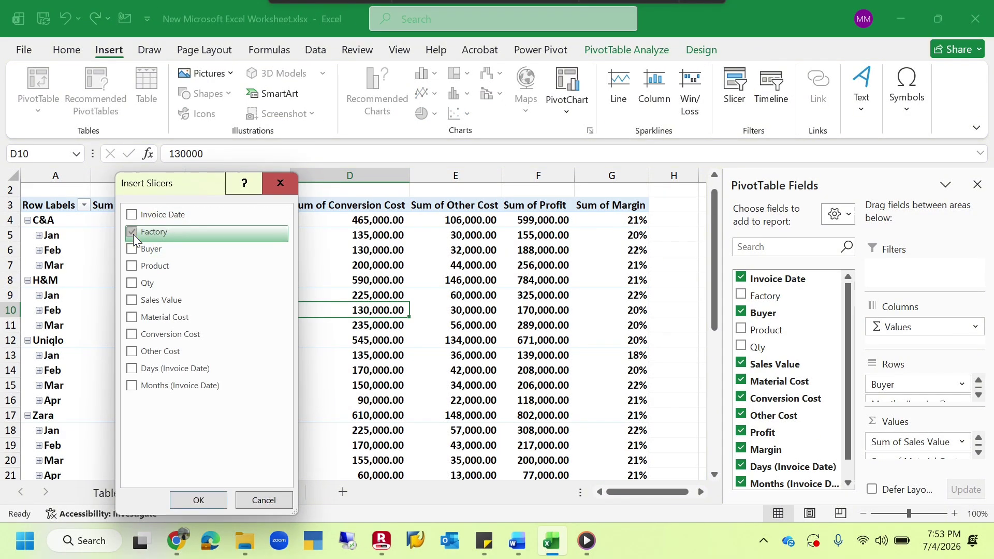
left_click(203, 497)
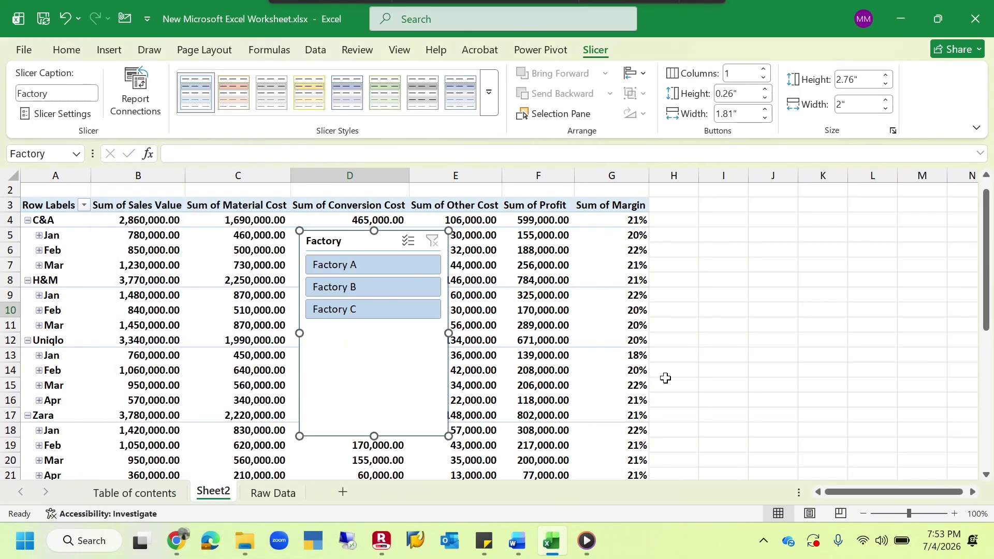
left_click_drag(331, 243, 727, 203)
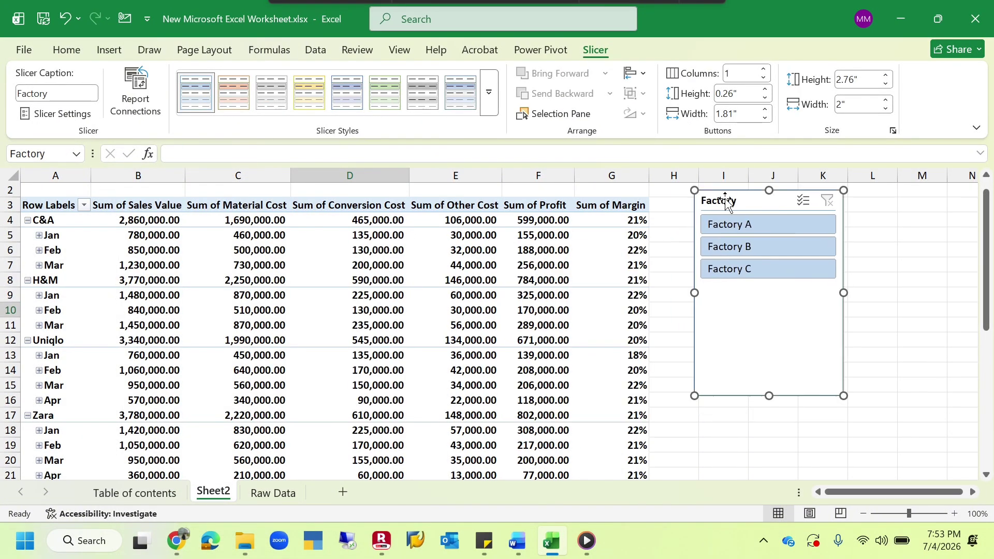
Filter the PivotTable with the slicer by Factory A, Factory B and finally Factory C, and select the slicer.
left_click(747, 231)
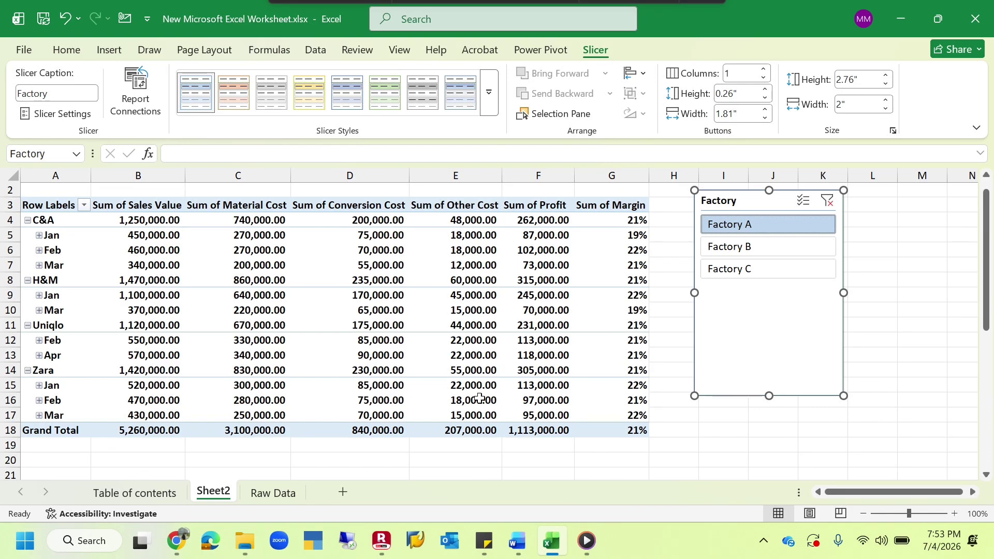
left_click(742, 250)
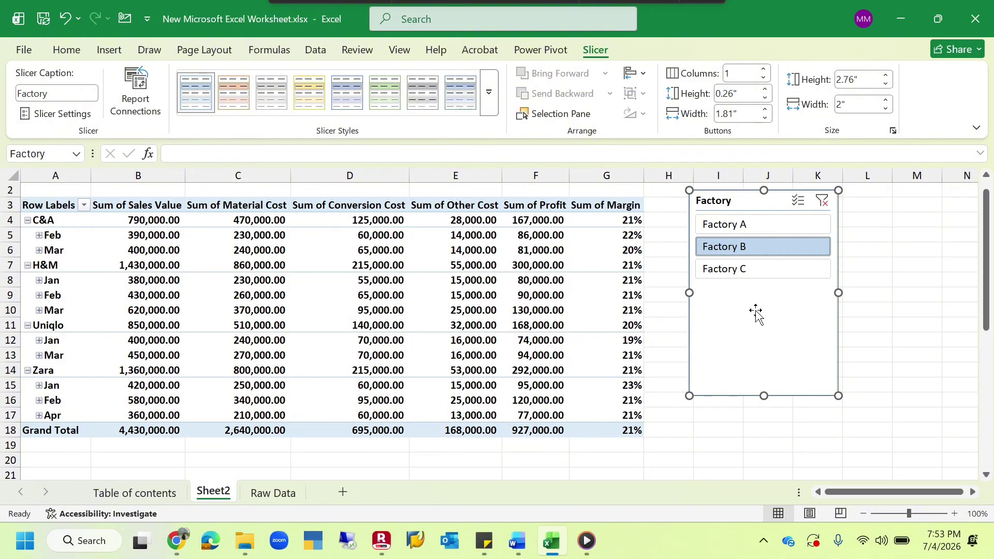
left_click(735, 280)
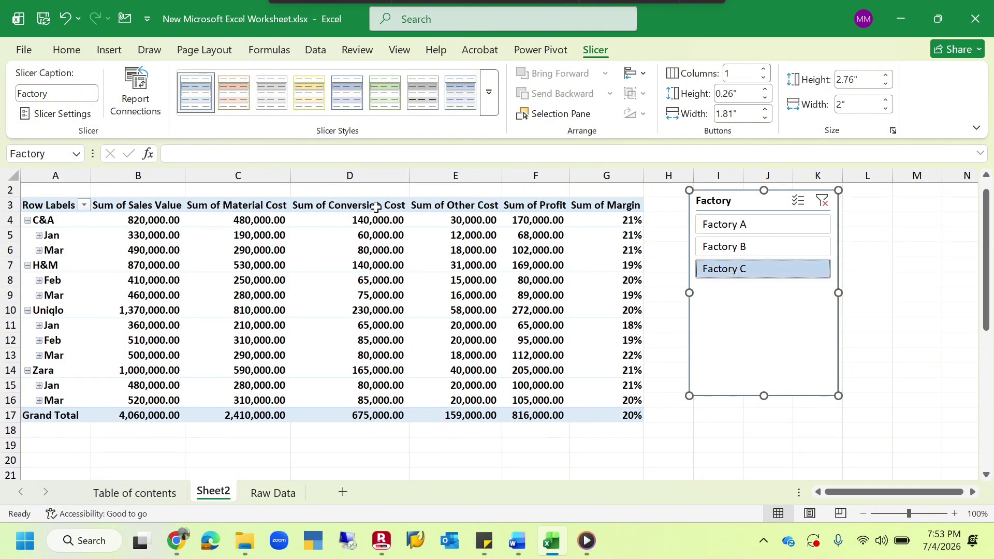
left_click(618, 445)
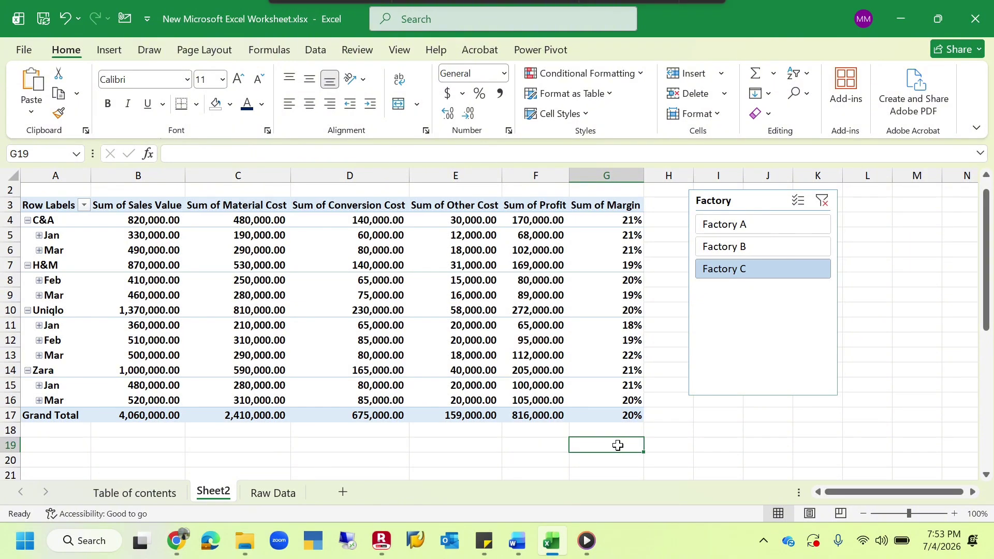
left_click(751, 313)
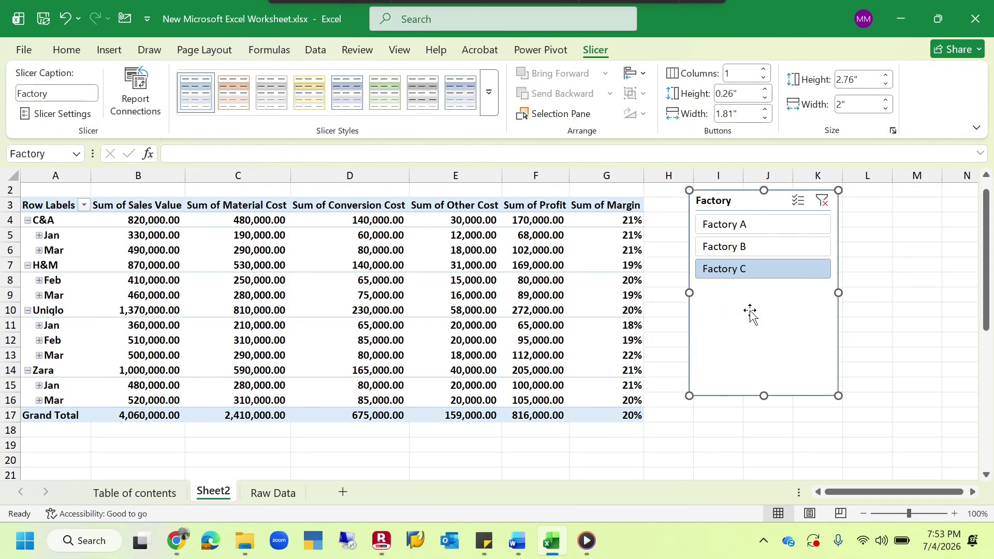